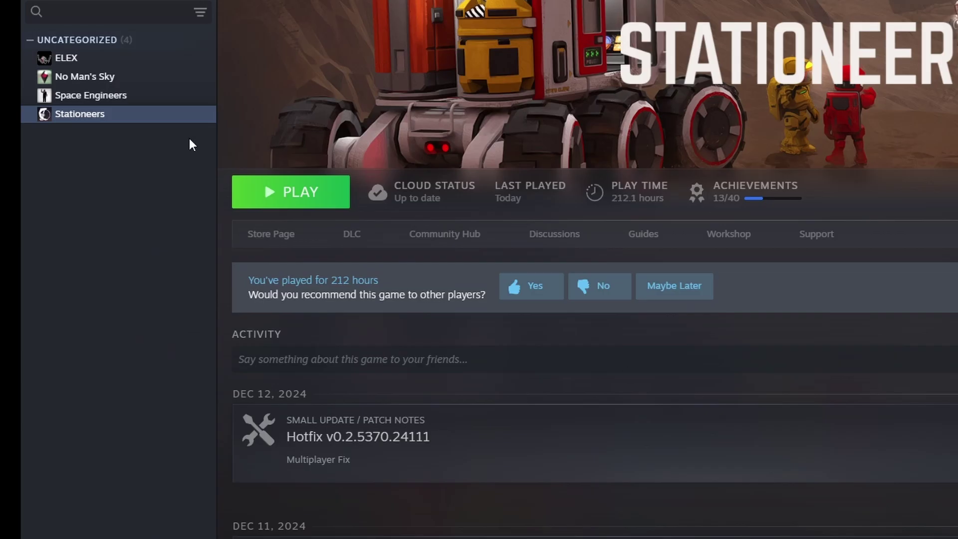
# Open the Stationeers installation folder from the game's installed-files properties and maximize its window.
pyautogui.rightClick(98, 117)
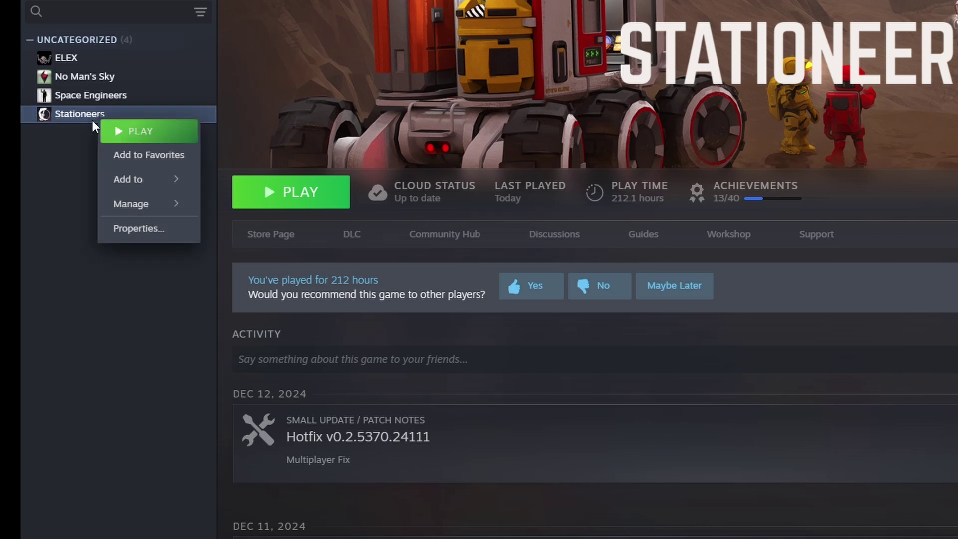
pyautogui.moveTo(134, 208)
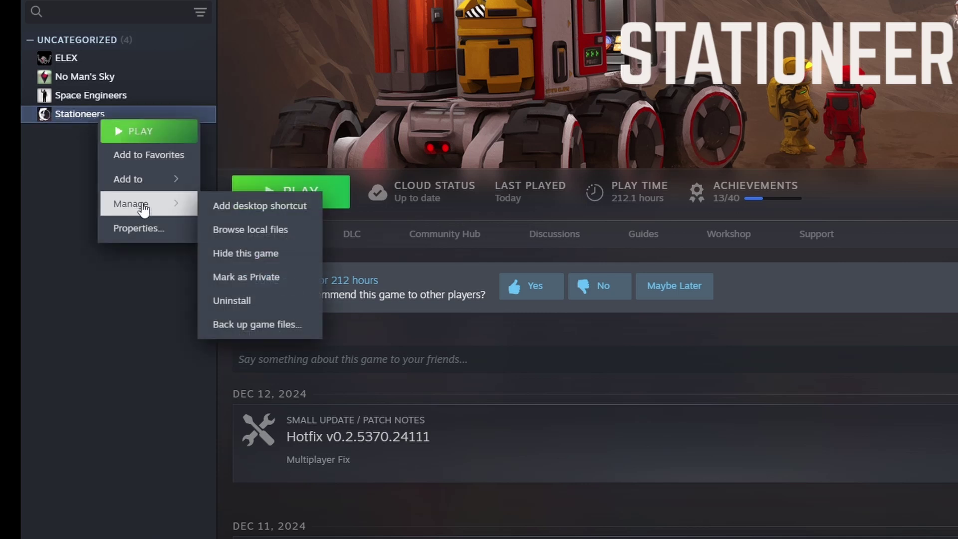
pyautogui.click(173, 231)
pyautogui.click(459, 172)
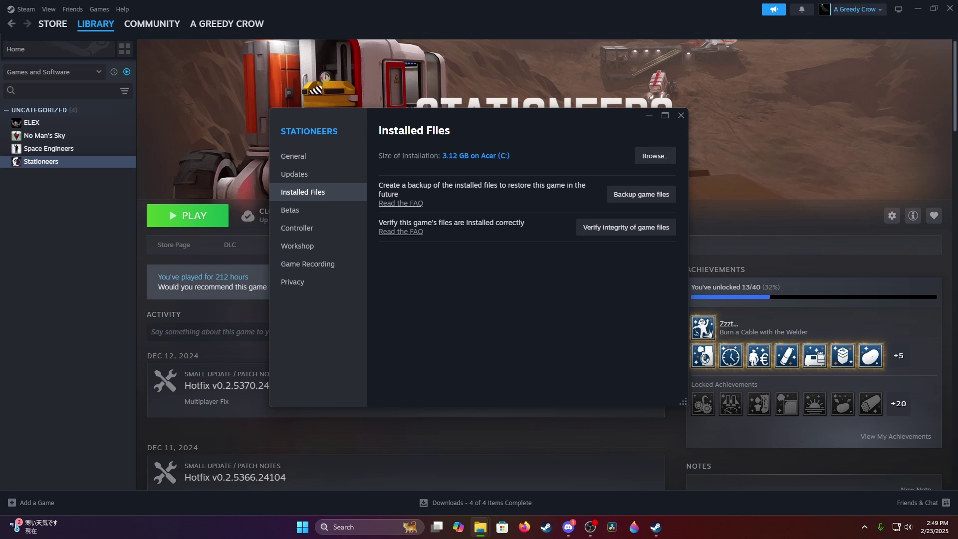
pyautogui.click(654, 156)
pyautogui.moveTo(547, 30); pyautogui.dragTo(547, 2)
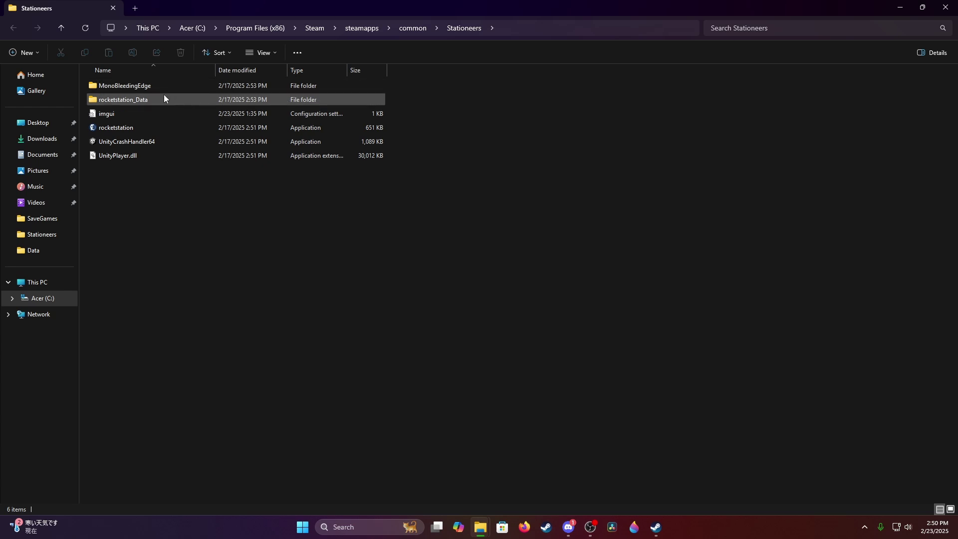
# Open the mineables XML file in the rocketstation_Data > StreamingAssets > Data folder.
pyautogui.moveTo(160, 100)
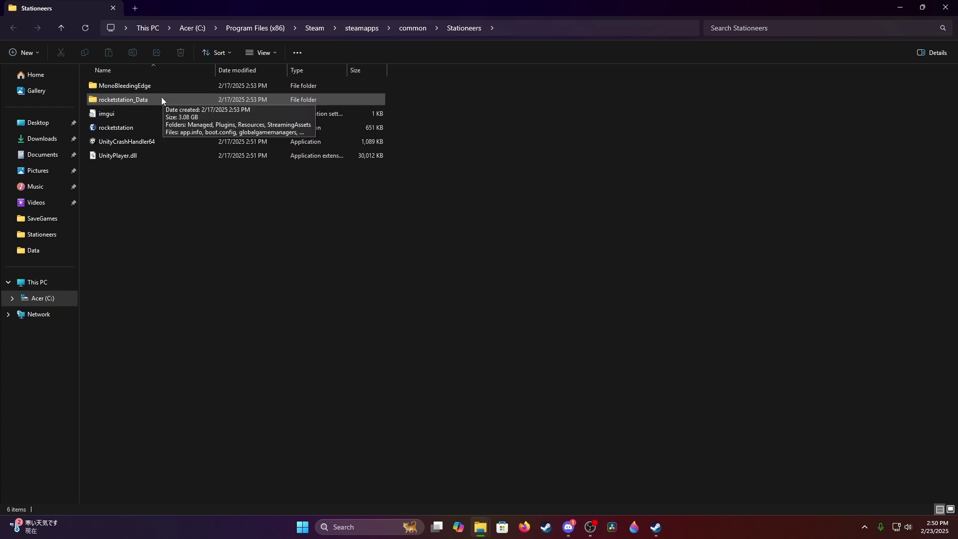
pyautogui.doubleClick(161, 100)
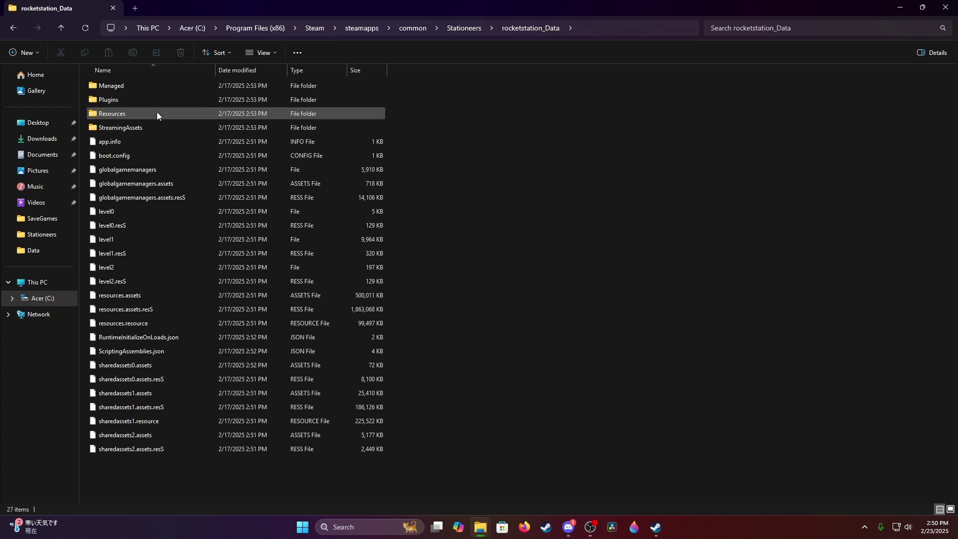
pyautogui.doubleClick(155, 127)
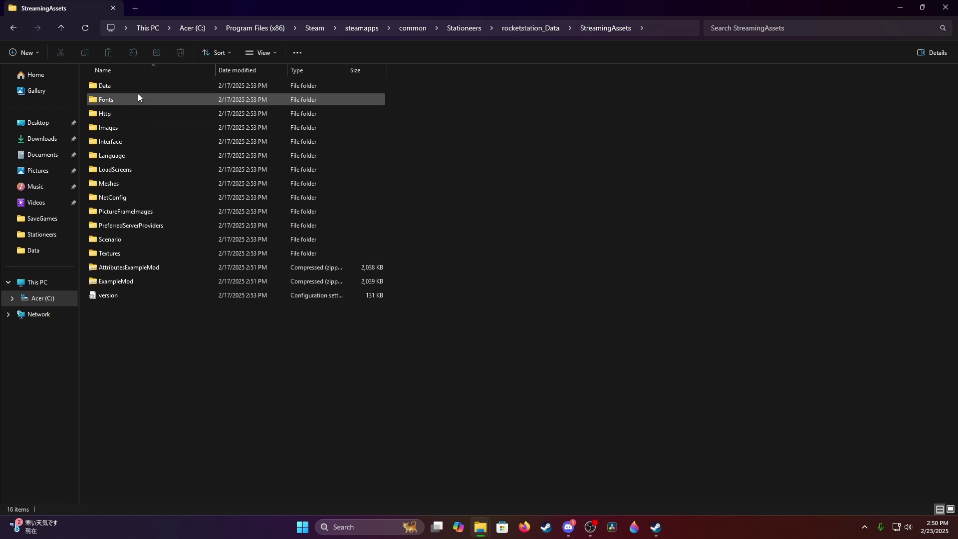
pyautogui.doubleClick(143, 84)
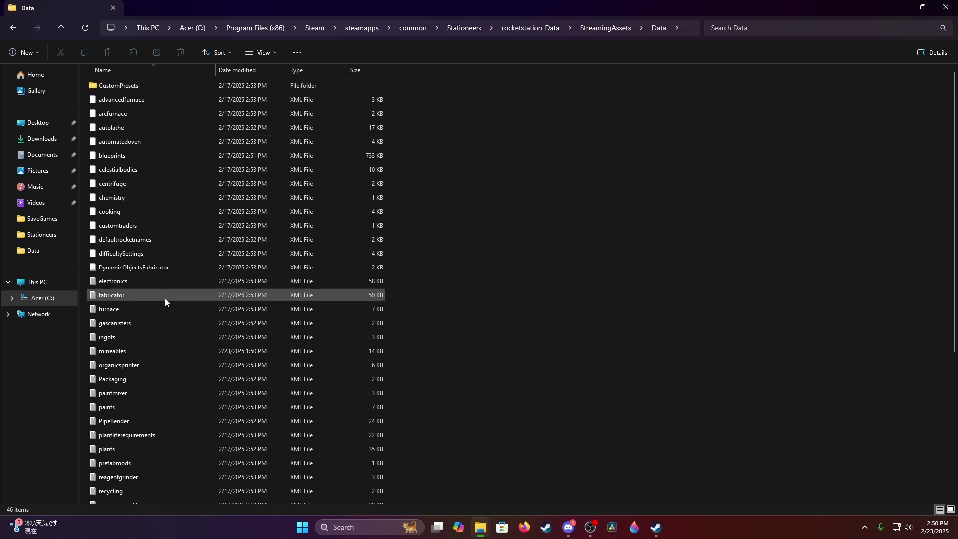
pyautogui.doubleClick(138, 352)
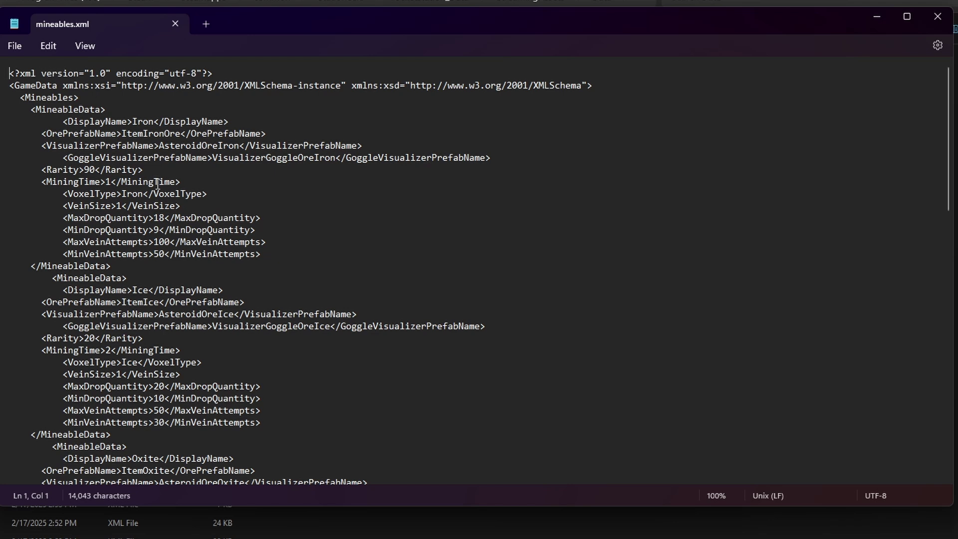
# Try a MaxDropQuantity of 6 and a MinDropQuantity of 3 for the first Iron entry, and undo both edits.
pyautogui.moveTo(163, 218); pyautogui.dragTo(151, 220)
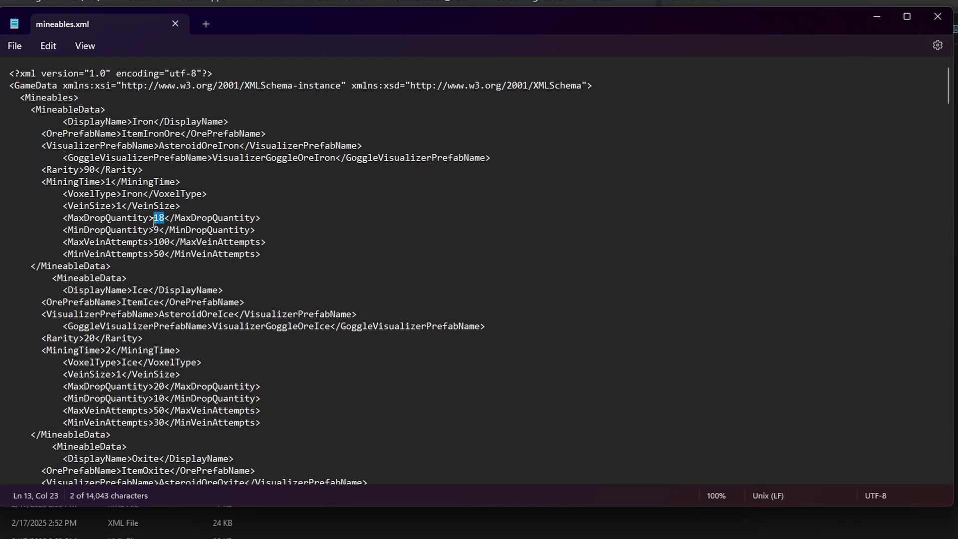
pyautogui.click(154, 222)
pyautogui.doubleClick(158, 216)
pyautogui.doubleClick(156, 229)
pyautogui.moveTo(164, 218); pyautogui.dragTo(153, 218)
pyautogui.write('6')
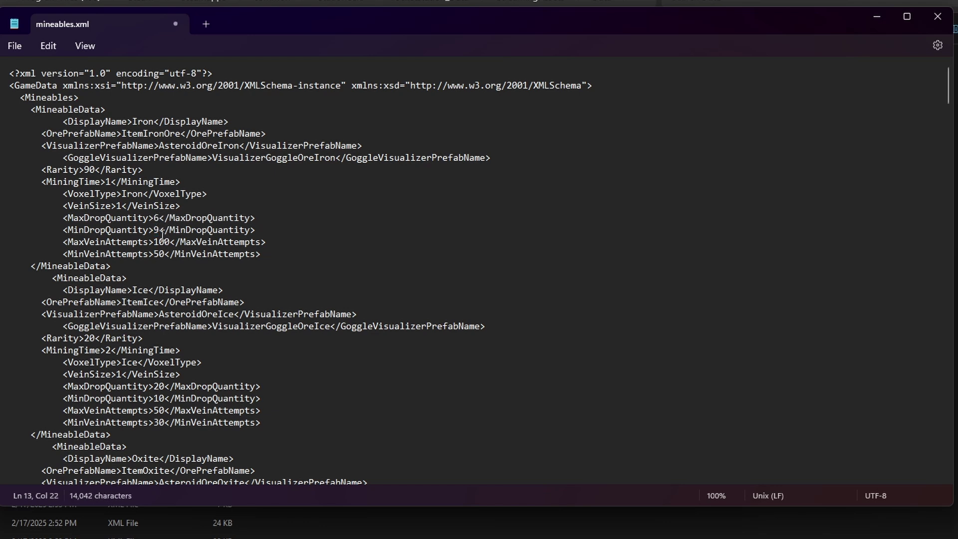
pyautogui.click(156, 232)
pyautogui.moveTo(157, 231); pyautogui.dragTo(160, 229)
pyautogui.write('3')
pyautogui.hotkey('ctrl', 'z')
pyautogui.hotkey('ctrl', 'z')
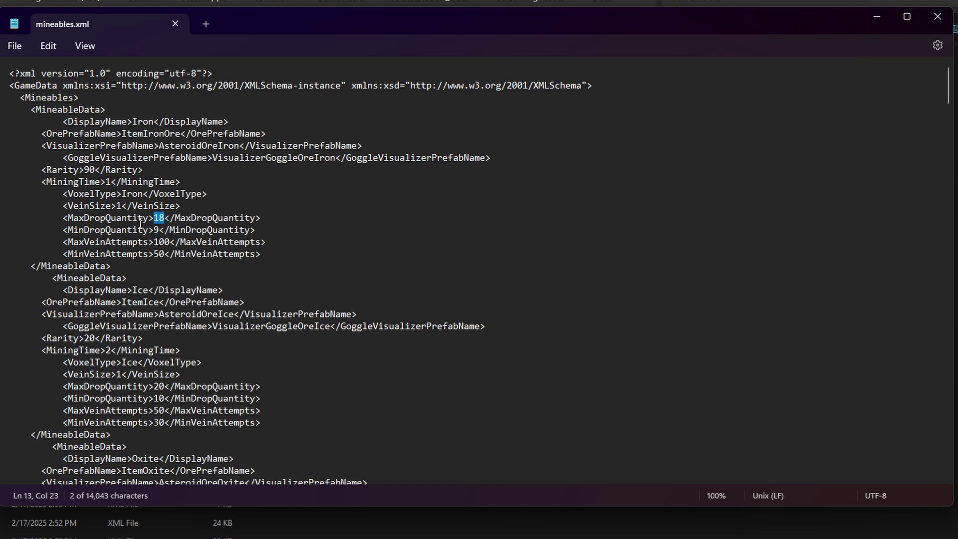
# Examine the Iron entry's VoxelType and vein attempts and the Ice entry's MaxDropQuantity.
pyautogui.click(212, 192)
pyautogui.moveTo(212, 193); pyautogui.dragTo(68, 192)
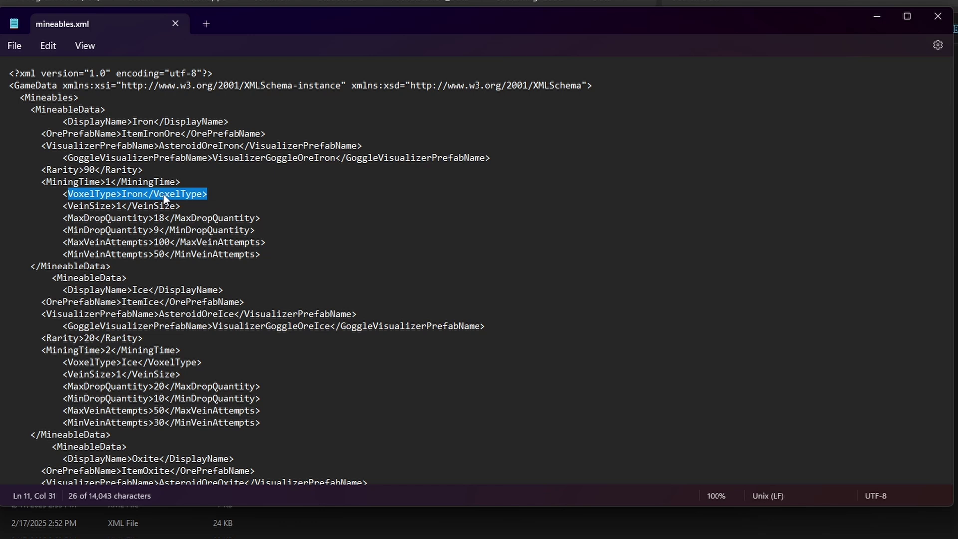
pyautogui.click(138, 194)
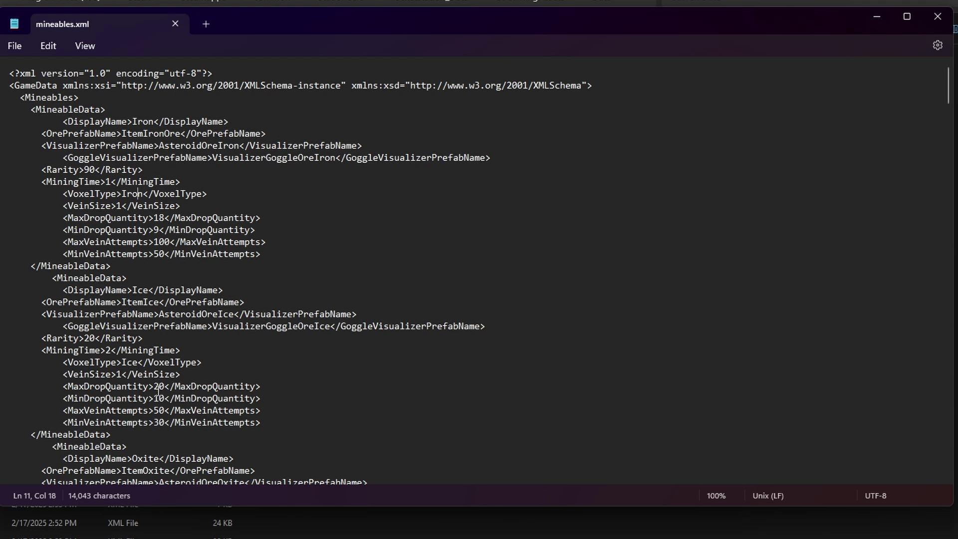
pyautogui.moveTo(153, 386); pyautogui.dragTo(167, 384)
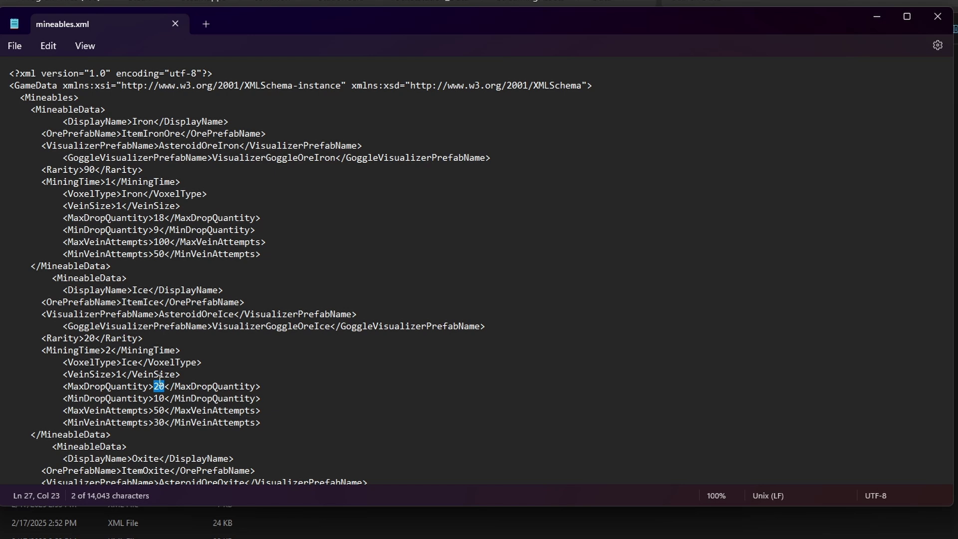
pyautogui.click(160, 373)
pyautogui.click(190, 253)
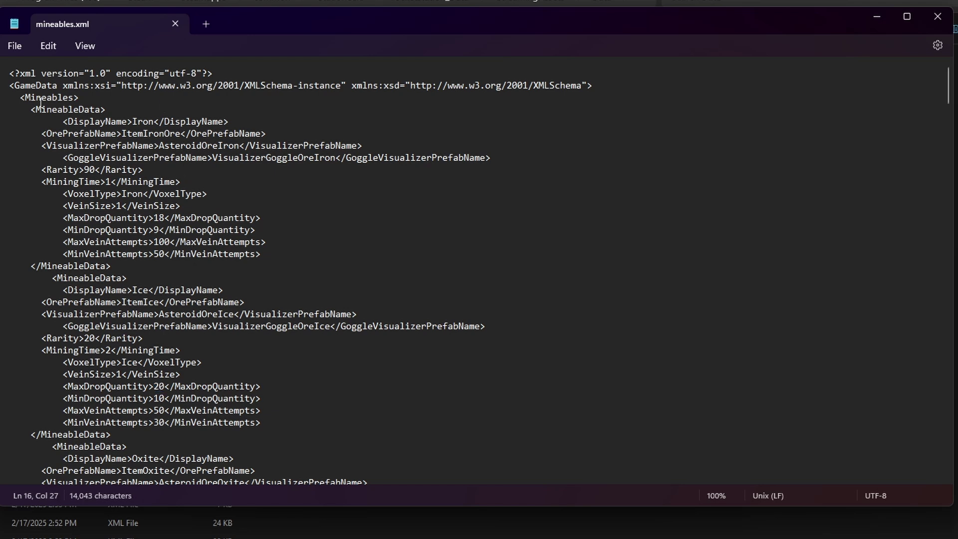
# Examine the MineableData blocks from Iron to Gold, comparing the vein attempts and MiningTime values of Oxite and Gold.
pyautogui.moveTo(28, 109); pyautogui.dragTo(111, 110)
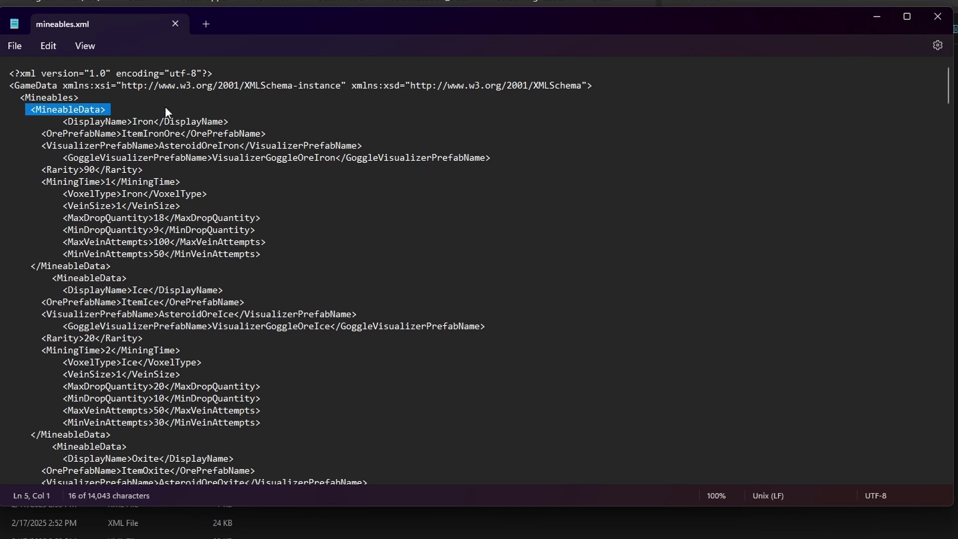
pyautogui.scroll(-4, 181, 94)
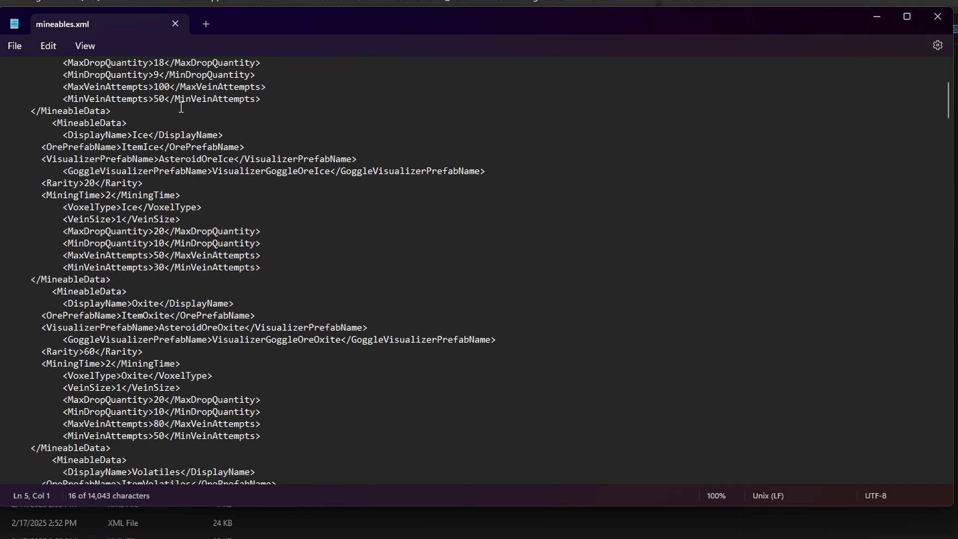
pyautogui.scroll(-4, 150, 154)
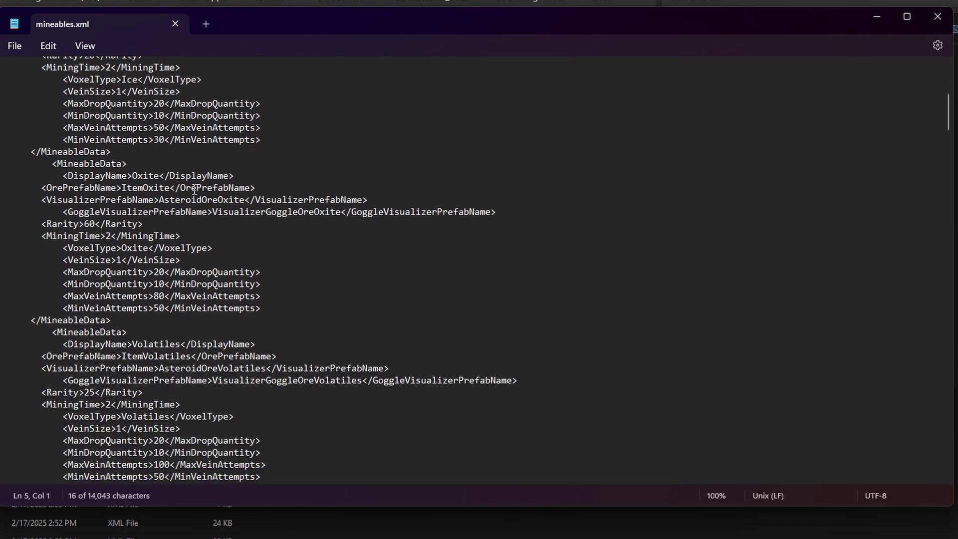
pyautogui.scroll(-3, 195, 194)
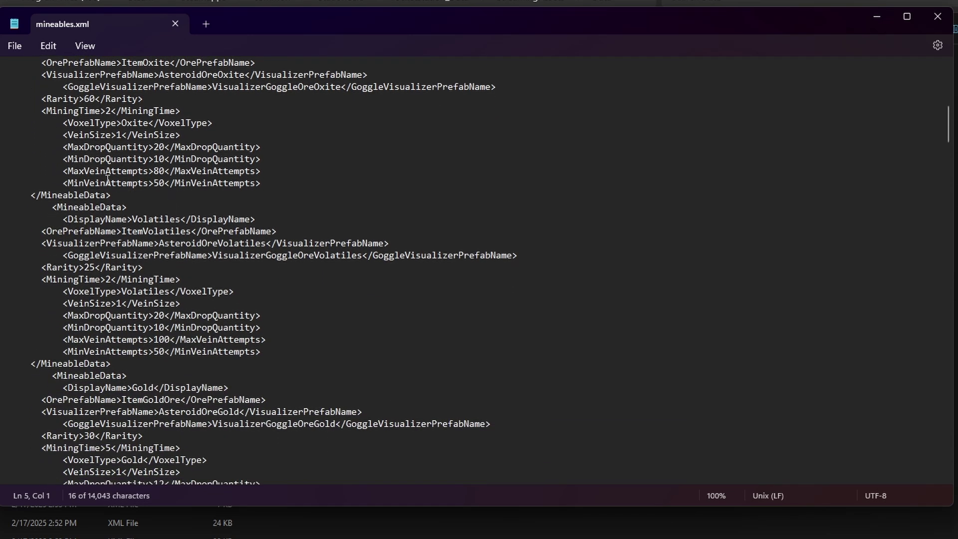
pyautogui.moveTo(100, 178); pyautogui.dragTo(202, 186)
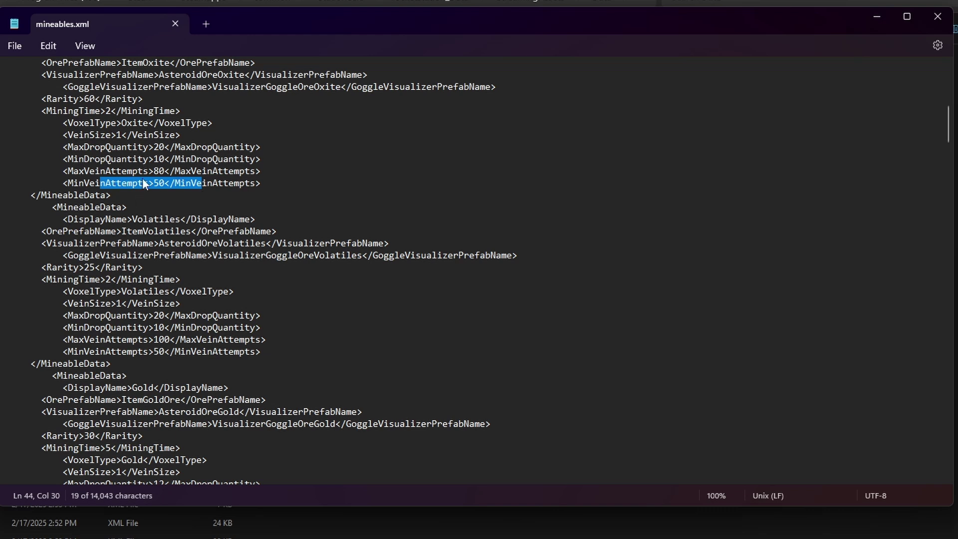
pyautogui.press('Down')
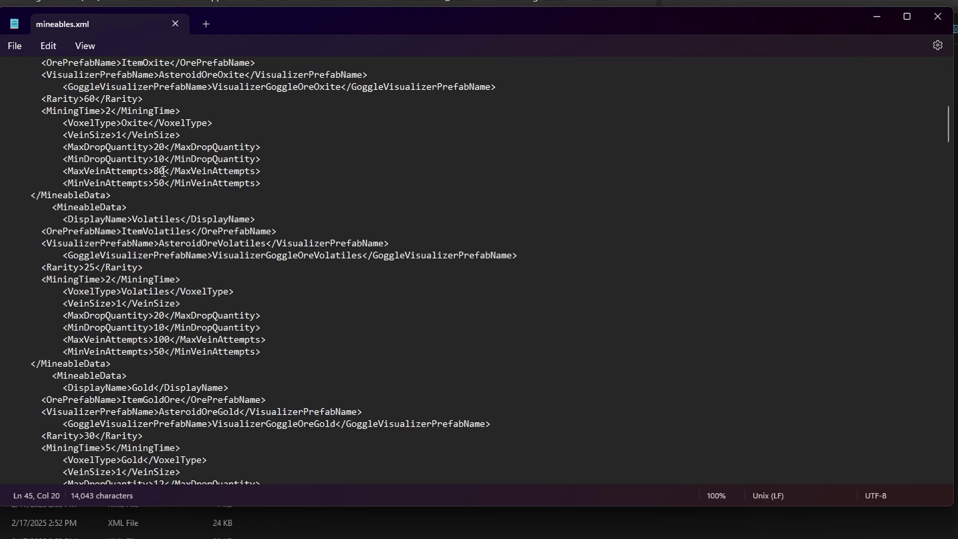
pyautogui.doubleClick(107, 110)
pyautogui.scroll(-3, 115, 282)
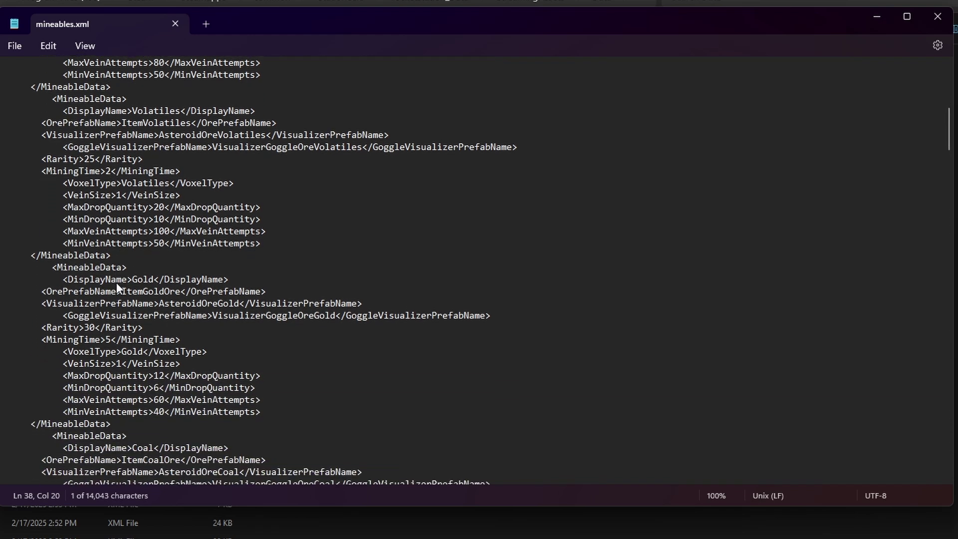
pyautogui.click(110, 340)
pyautogui.doubleClick(109, 341)
# Look through the remaining mineable entries down to the start of the DeepMineables section.
pyautogui.scroll(-2, 194, 337)
pyautogui.scroll(-7, 195, 340)
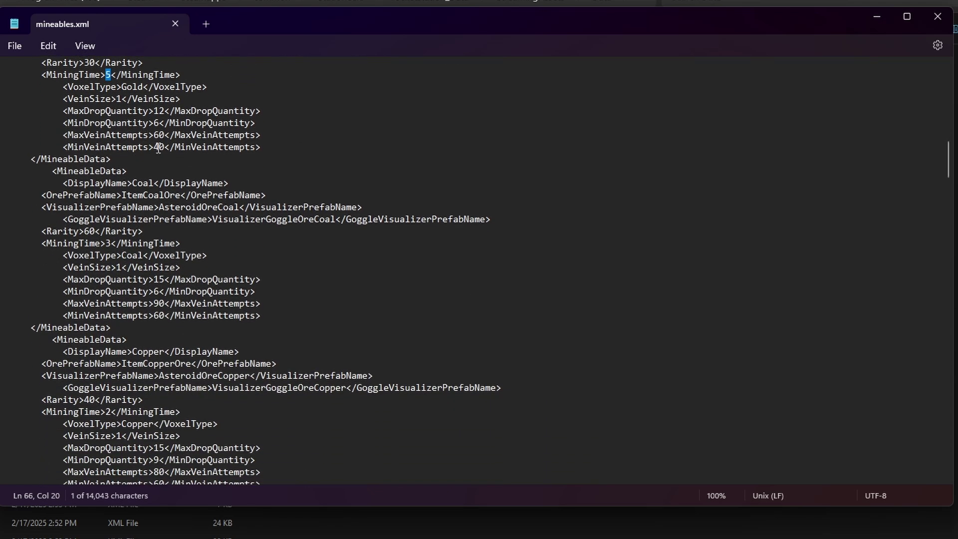
pyautogui.scroll(-2, 169, 170)
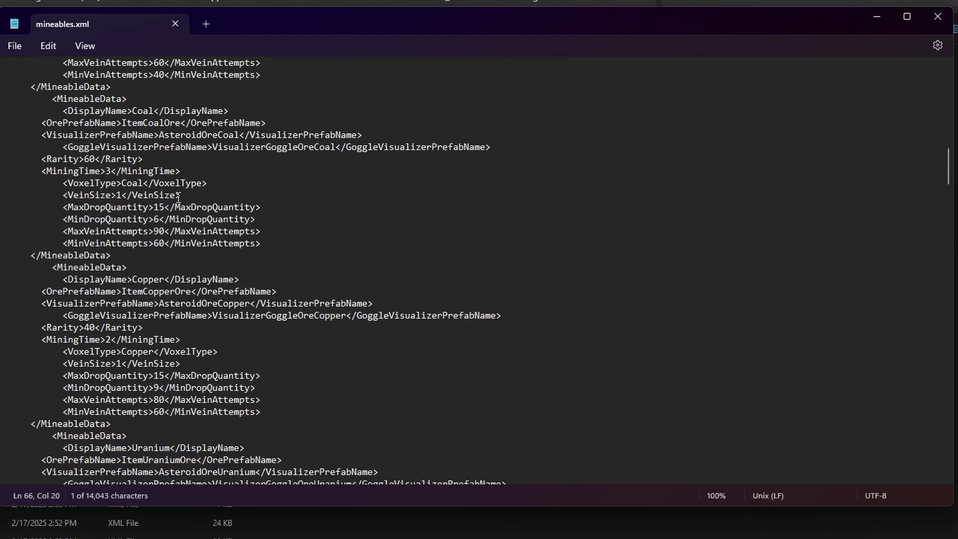
pyautogui.scroll(-17, 178, 197)
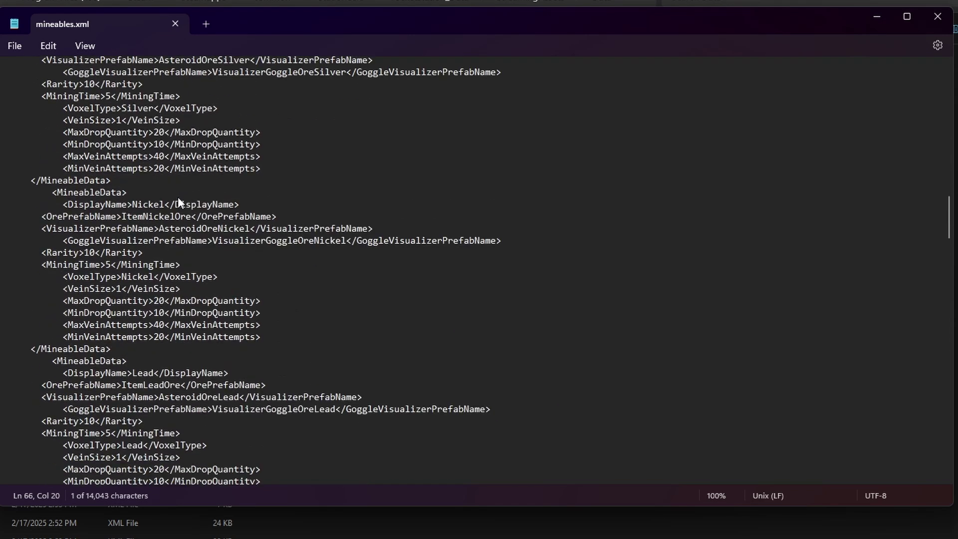
pyautogui.scroll(-2, 177, 197)
pyautogui.moveTo(128, 267); pyautogui.dragTo(38, 267)
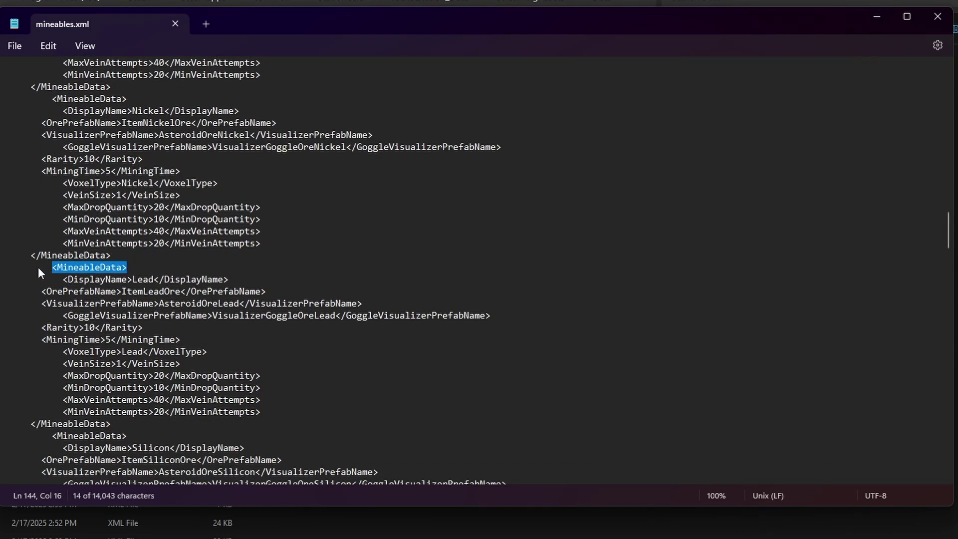
pyautogui.scroll(-9, 219, 244)
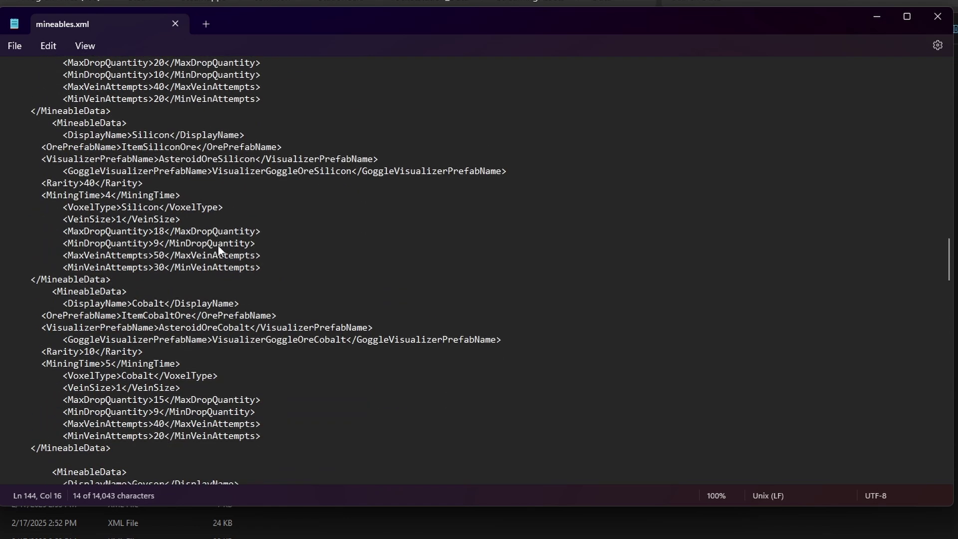
pyautogui.scroll(-16, 217, 245)
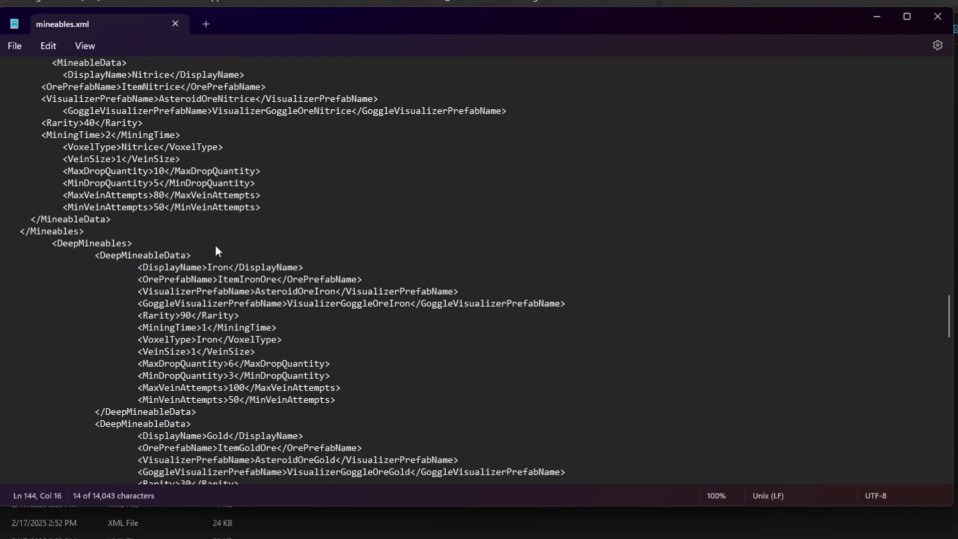
pyautogui.moveTo(215, 245); pyautogui.dragTo(54, 248)
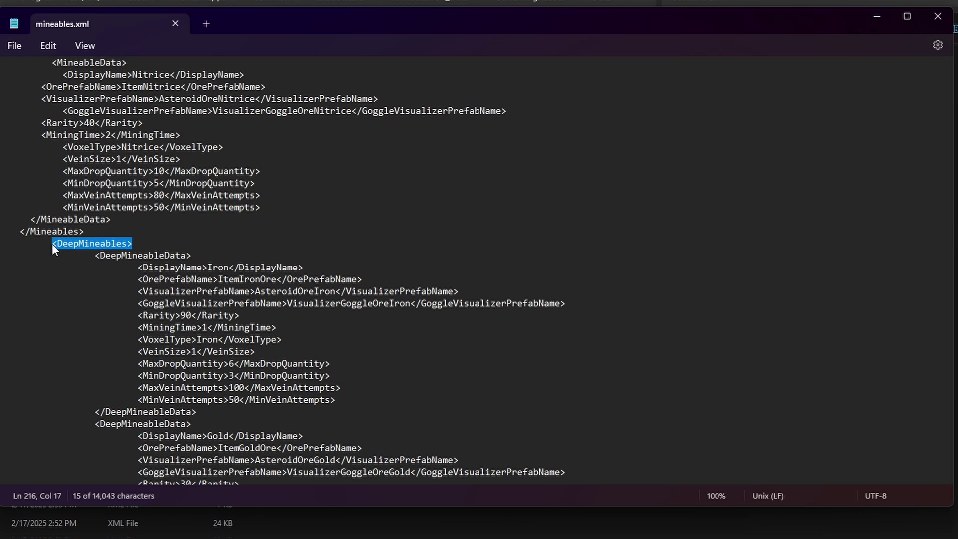
# Close mineables.xml and open the worldsettings XML file from the same Data folder.
pyautogui.click(16, 46)
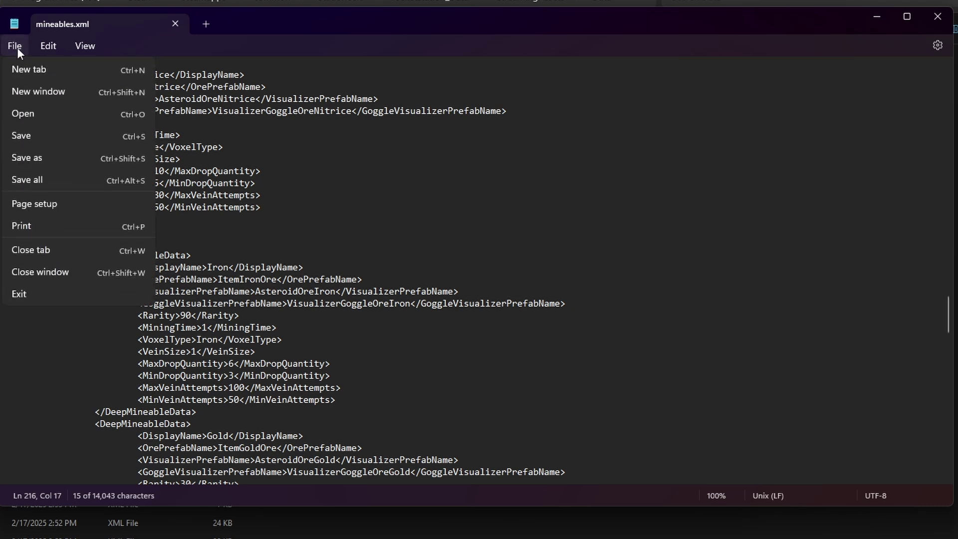
pyautogui.click(176, 24)
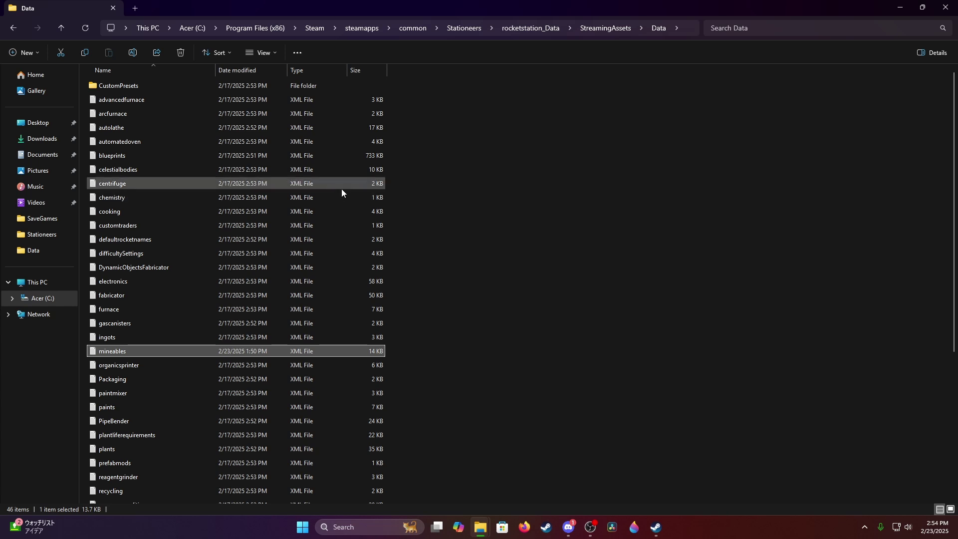
pyautogui.scroll(-2, 478, 219)
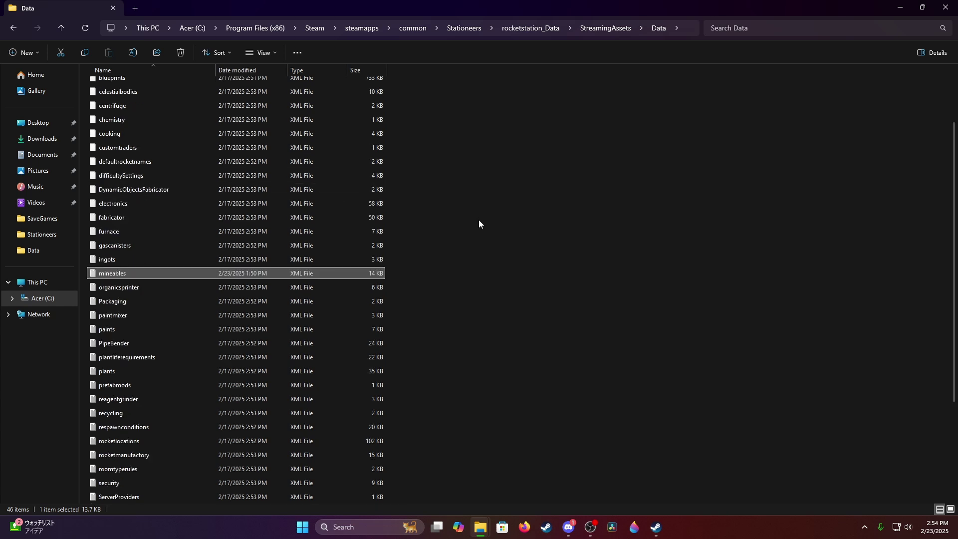
pyautogui.scroll(-4, 474, 222)
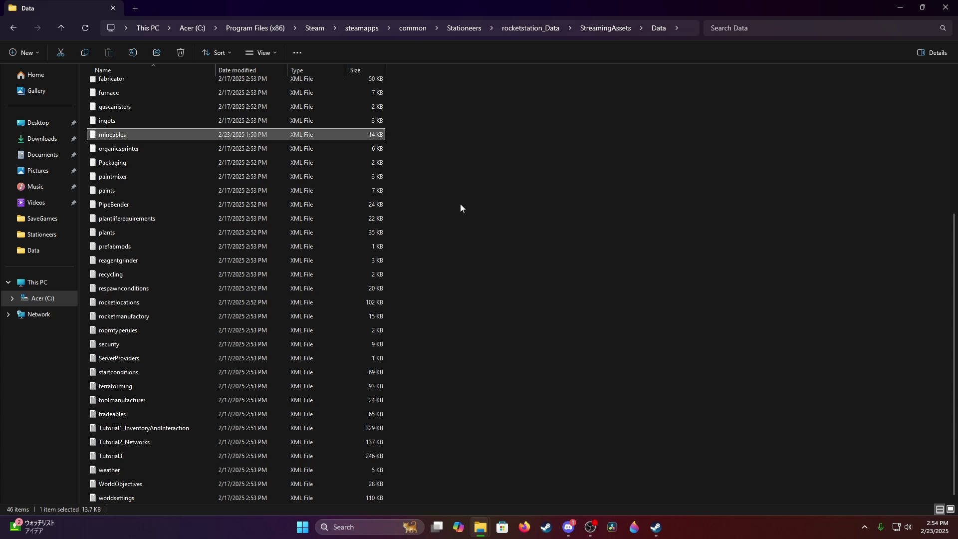
pyautogui.doubleClick(155, 496)
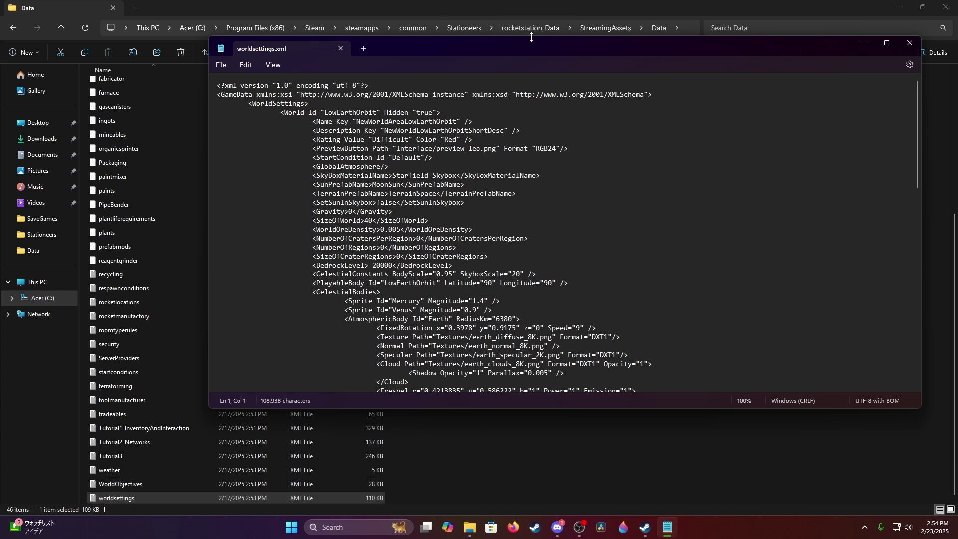
# Find the Mars world entry in worldsettings.xml and highlight its opening World Id line.
pyautogui.moveTo(528, 61); pyautogui.dragTo(434, 52)
pyautogui.scroll(-15, 358, 198)
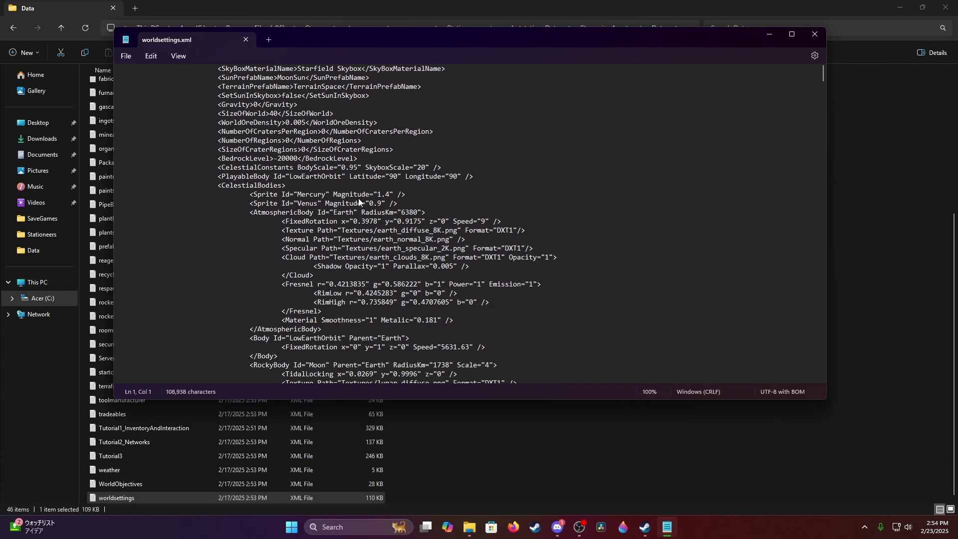
pyautogui.scroll(-20, 359, 198)
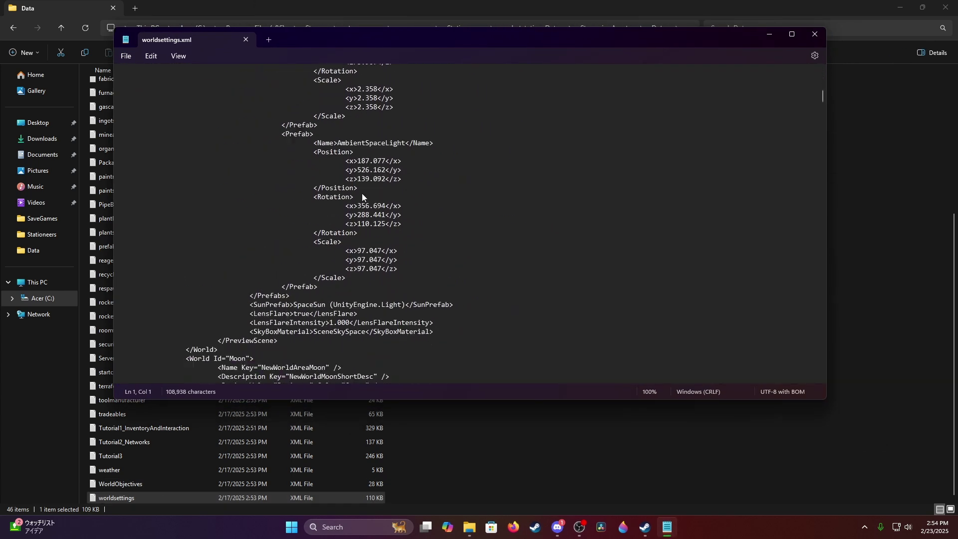
pyautogui.scroll(-10, 362, 196)
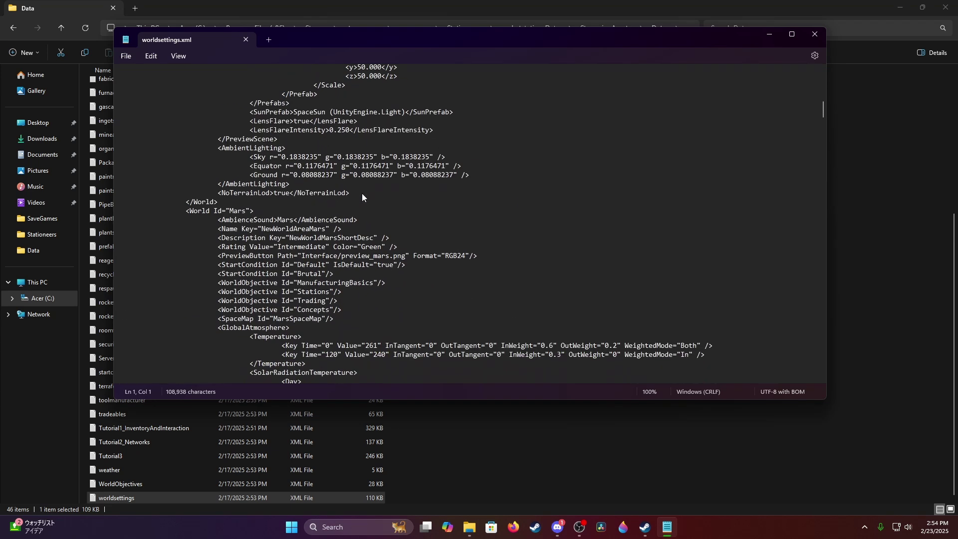
pyautogui.moveTo(184, 187); pyautogui.dragTo(293, 188)
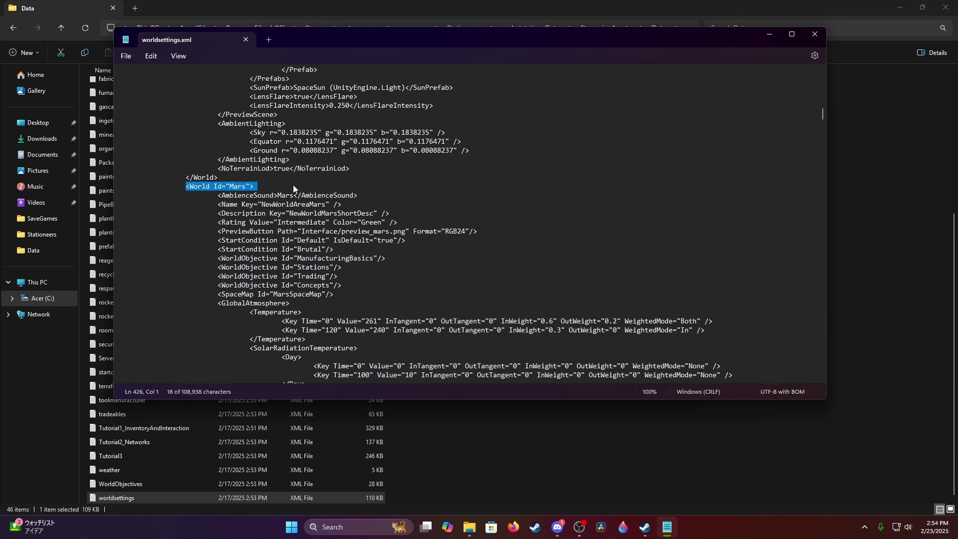
# Look through the Mars world's atmosphere, gravity, terrain and preview settings down to the start of the Europa entry.
pyautogui.scroll(-15, 426, 192)
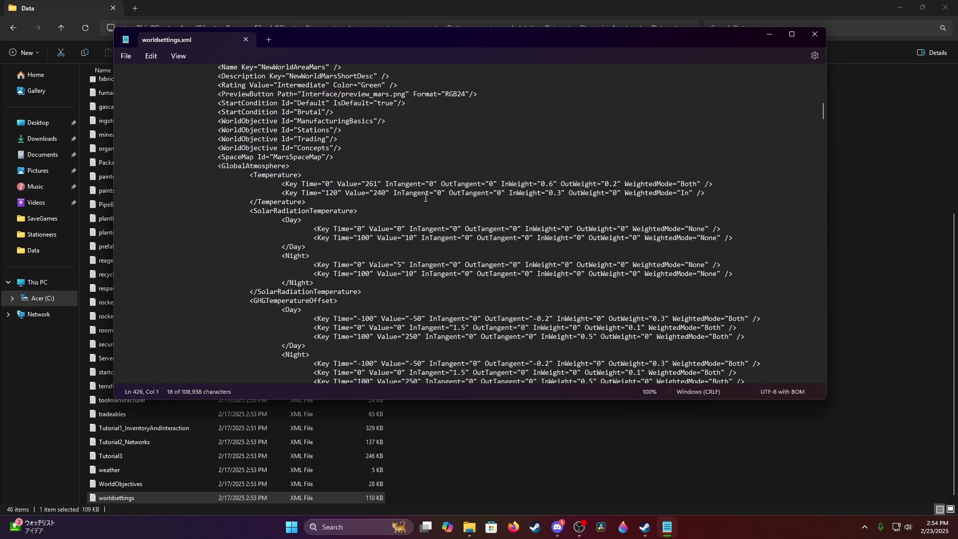
pyautogui.scroll(-6, 339, 184)
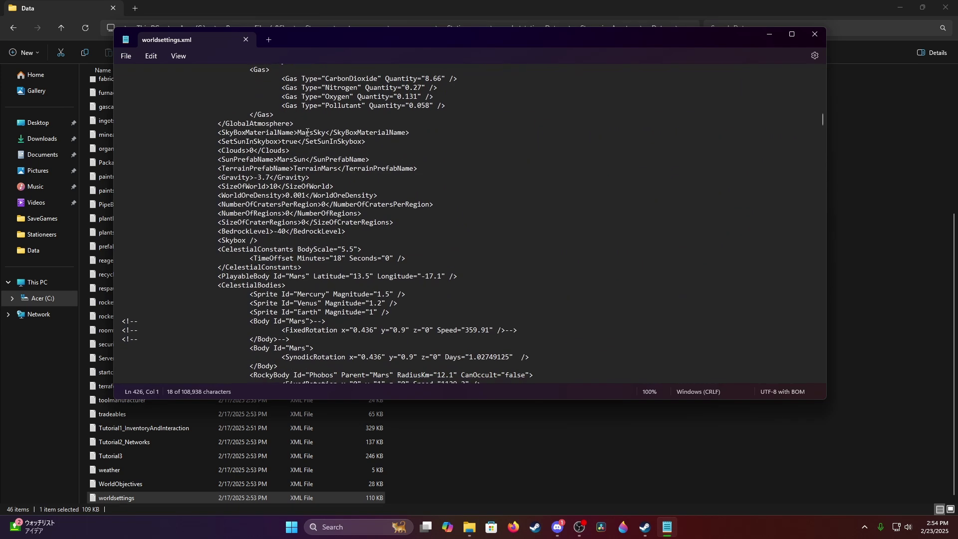
pyautogui.scroll(-20, 313, 199)
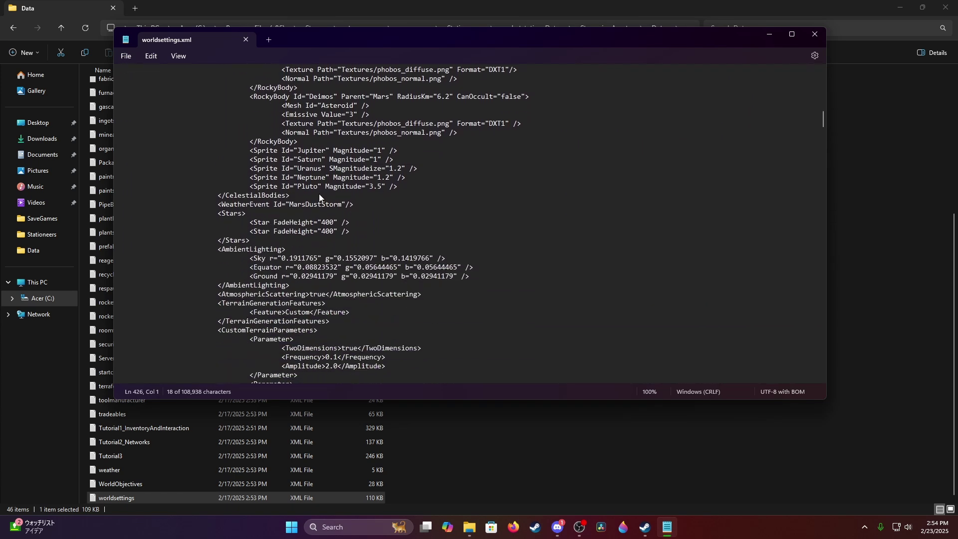
pyautogui.scroll(-20, 320, 200)
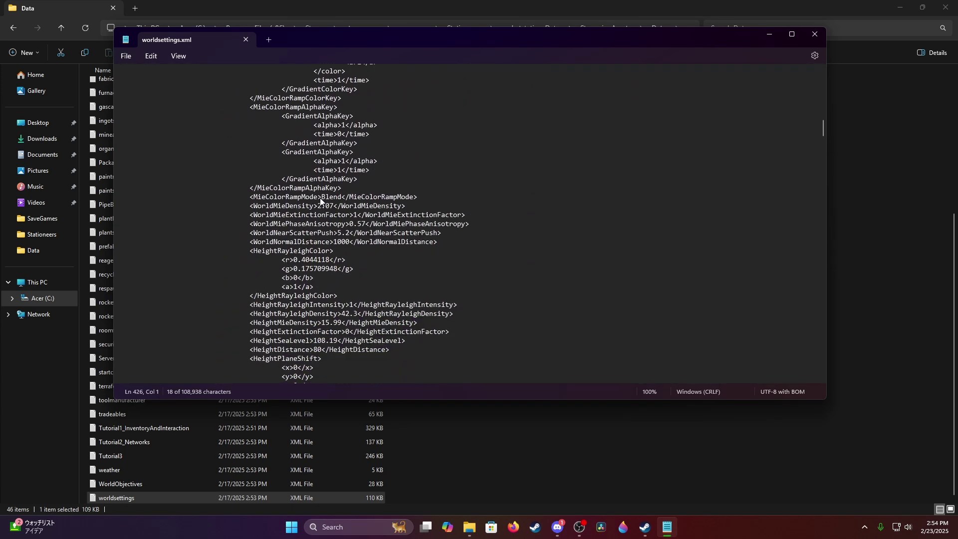
pyautogui.scroll(-18, 321, 201)
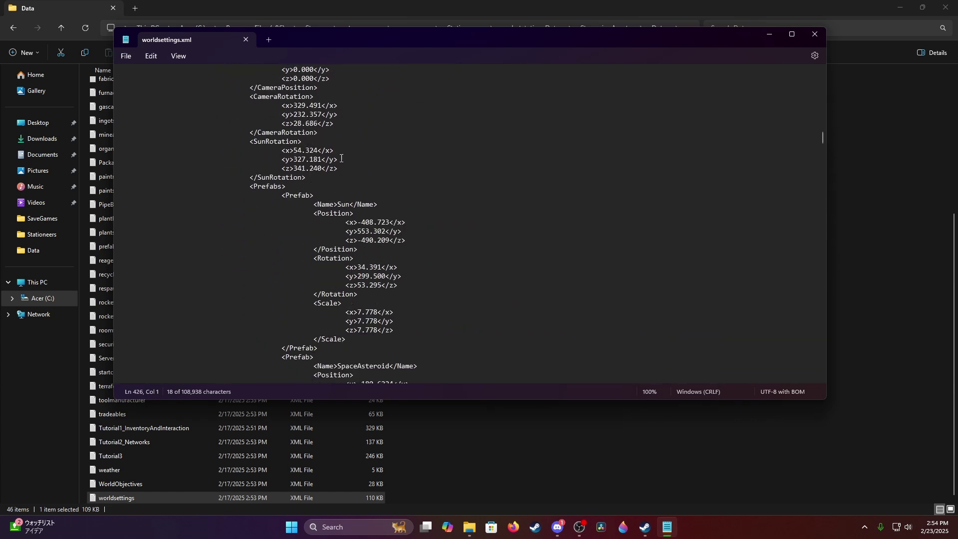
pyautogui.scroll(-20, 361, 193)
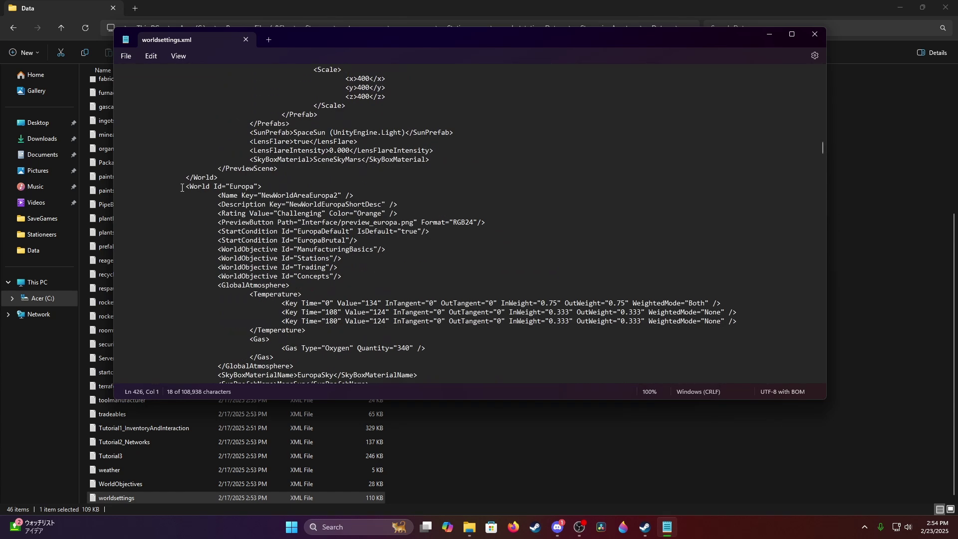
# Find the Mimas world entry beyond Europa and highlight its opening World Id line.
pyautogui.scroll(-20, 454, 231)
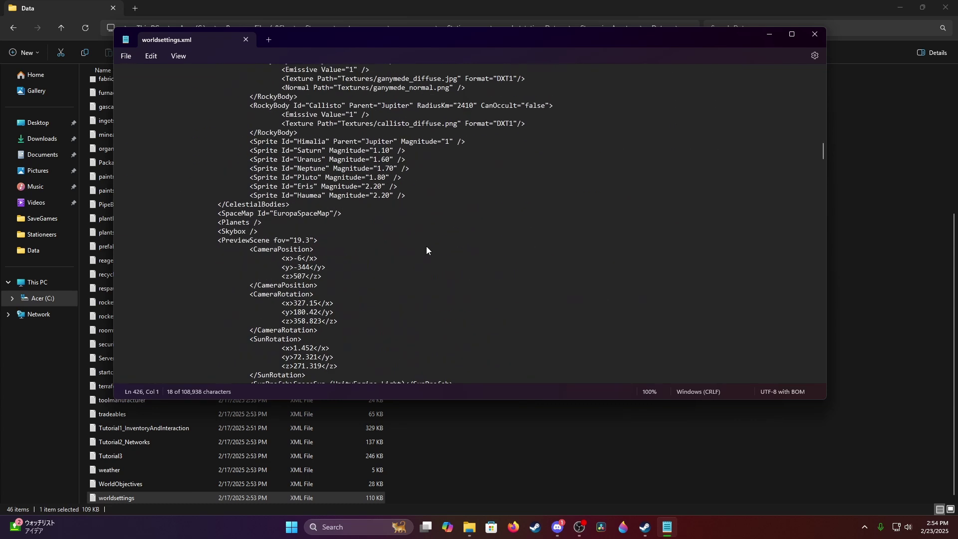
pyautogui.scroll(-20, 426, 249)
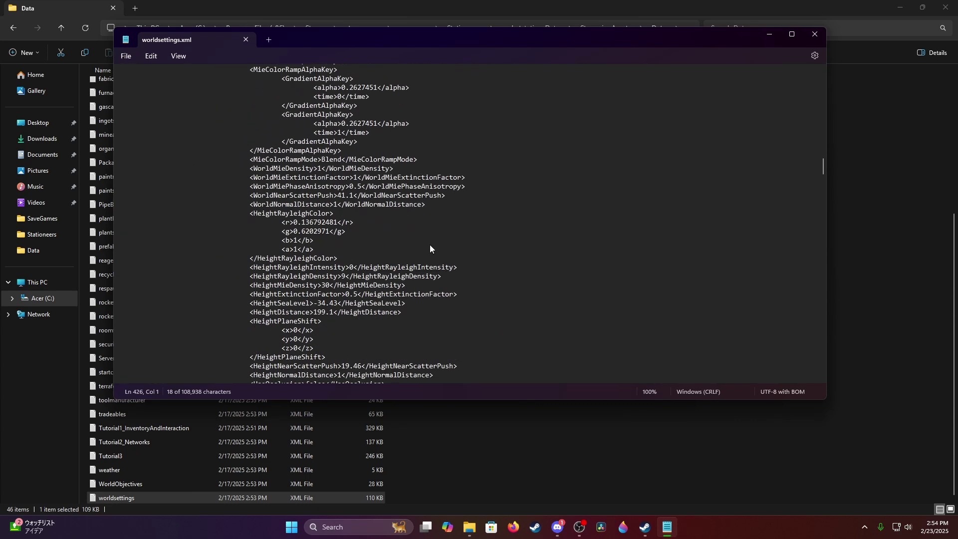
pyautogui.scroll(-9, 430, 248)
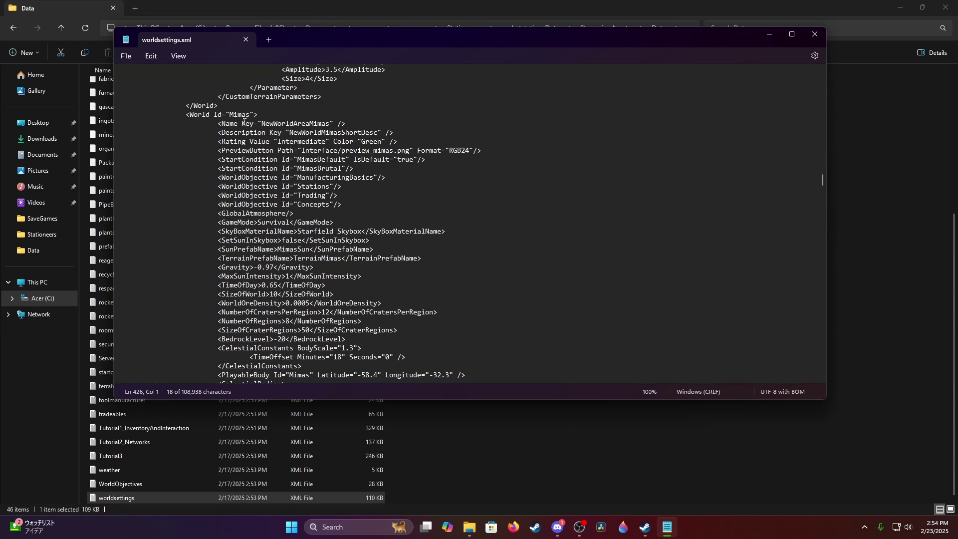
pyautogui.moveTo(179, 117); pyautogui.dragTo(271, 116)
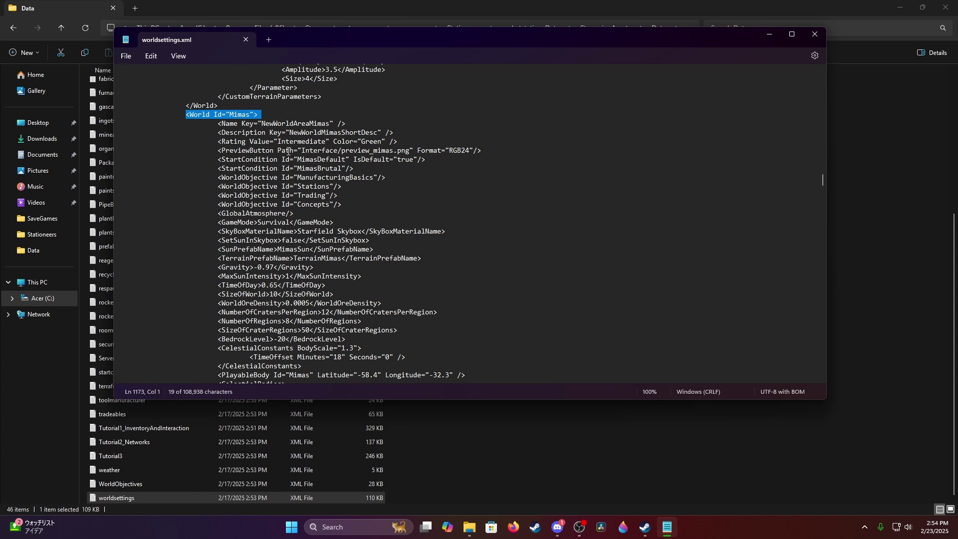
# Find the MineablesOverride section inside the Mimas world entry and highlight its opening tag.
pyautogui.scroll(-14, 302, 161)
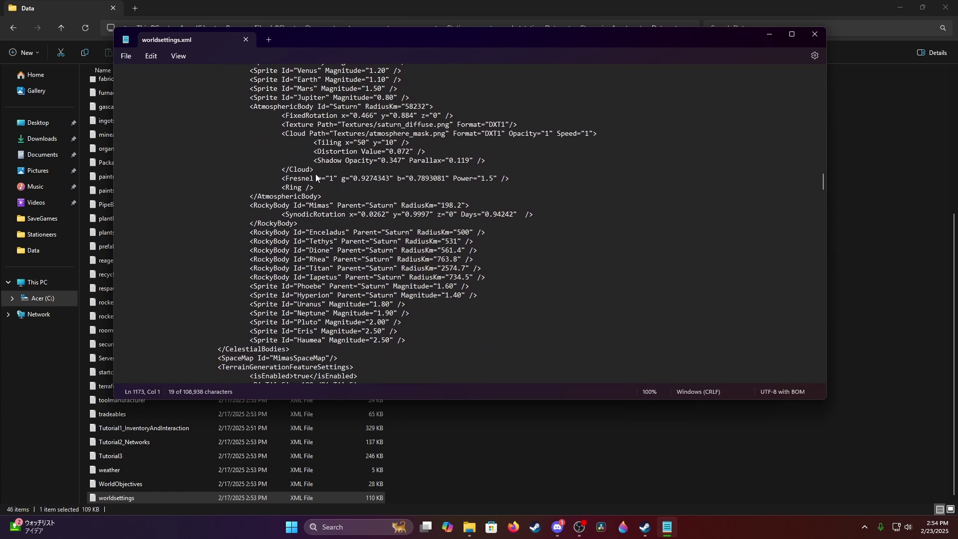
pyautogui.scroll(-20, 316, 175)
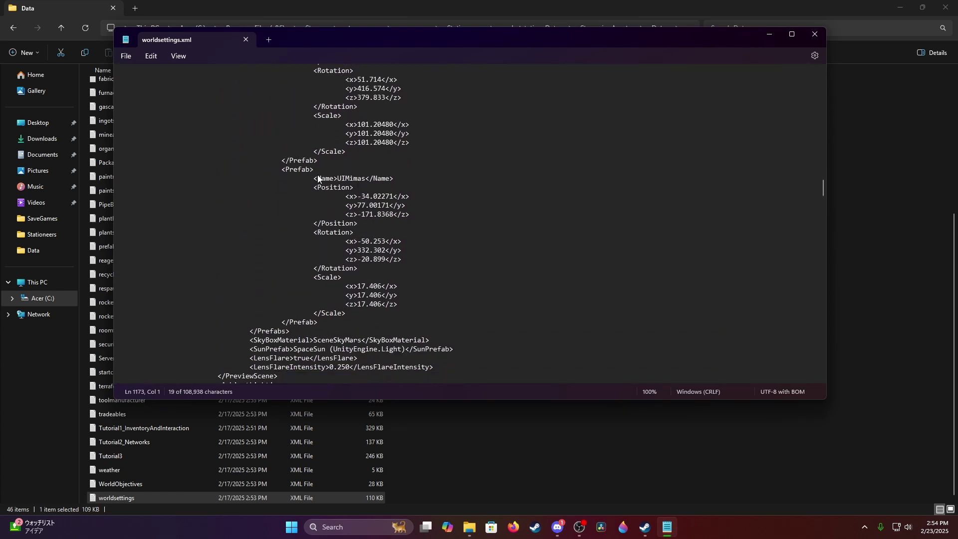
pyautogui.scroll(-10, 318, 178)
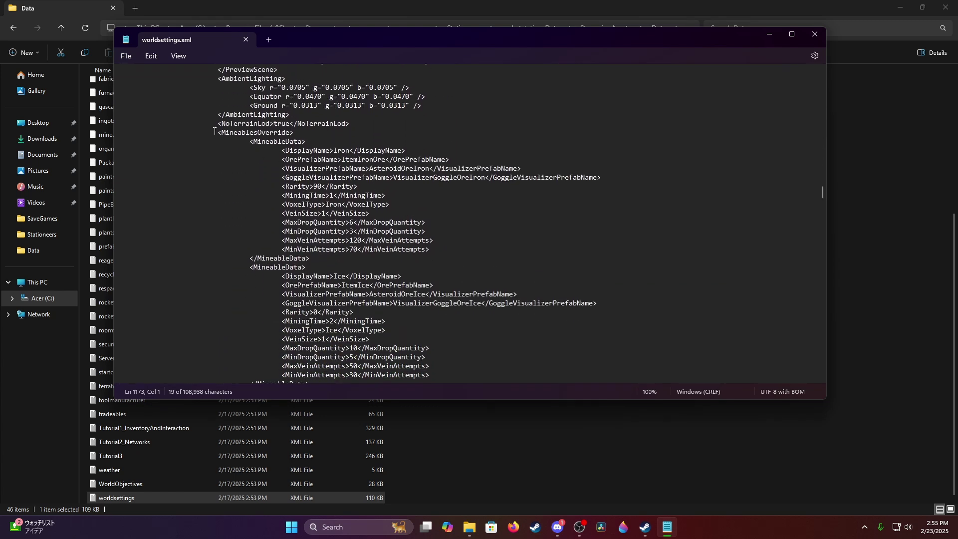
pyautogui.moveTo(215, 132); pyautogui.dragTo(298, 134)
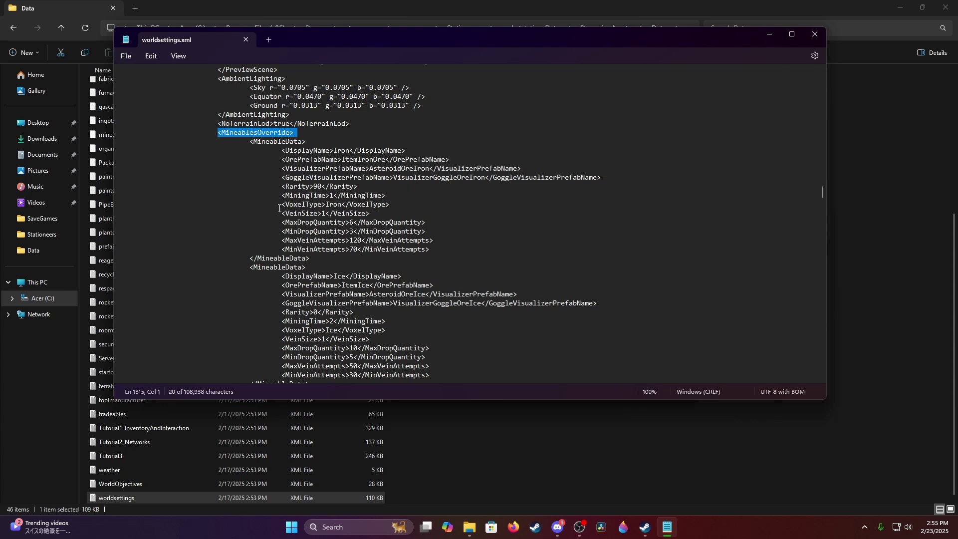
# Select the MaxDropQuantity value of the Iron entry in the Mimas MineablesOverride section.
pyautogui.moveTo(281, 204); pyautogui.dragTo(355, 223)
pyautogui.click(351, 223)
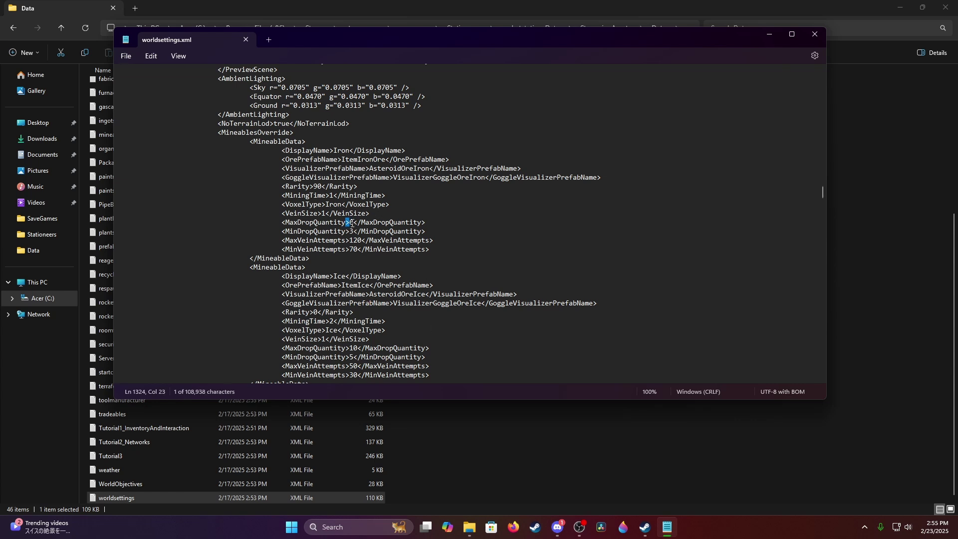
pyautogui.doubleClick(351, 222)
# Show where the file's Save command is, and close worldsettings.xml without saving.
pyautogui.click(124, 58)
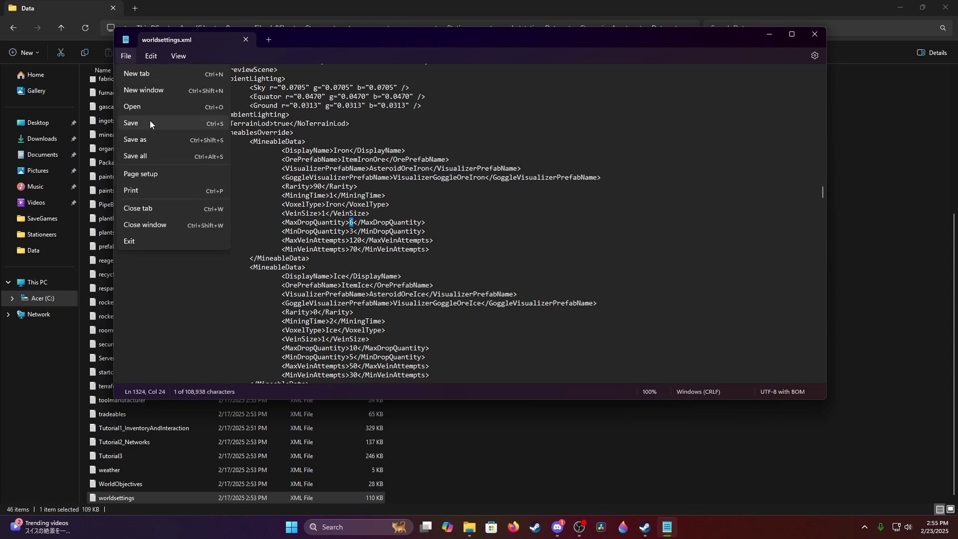
pyautogui.click(821, 38)
pyautogui.click(821, 37)
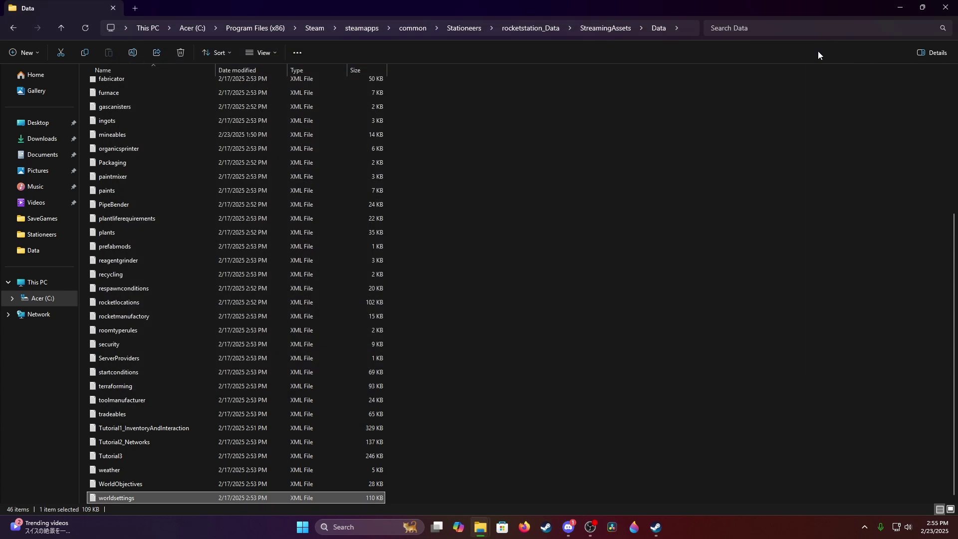